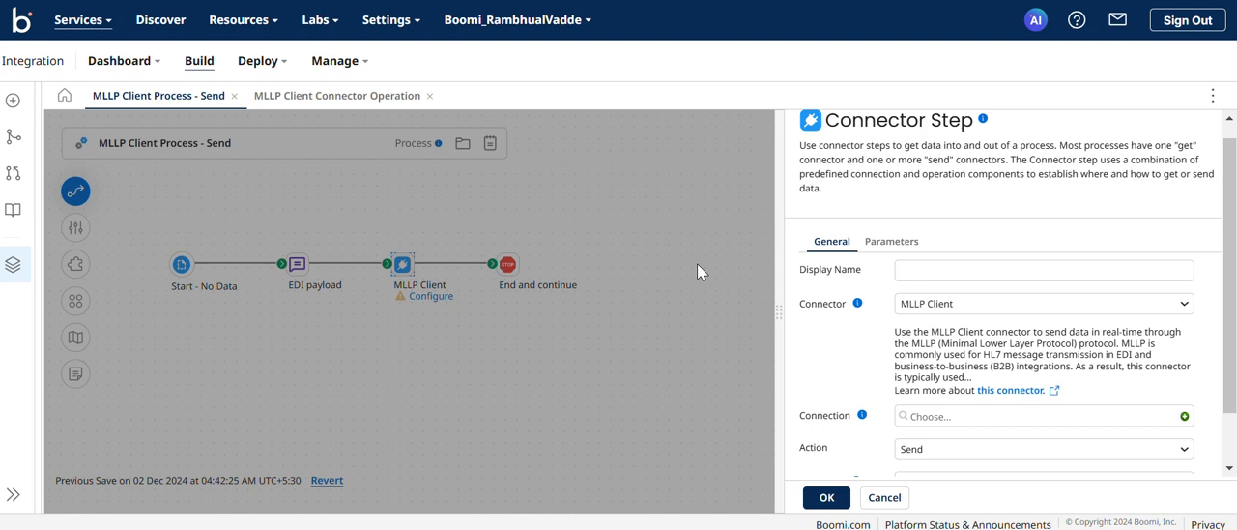
Select MLLP Client as the connector for the connector step.
scroll(904, 243, down, 1)
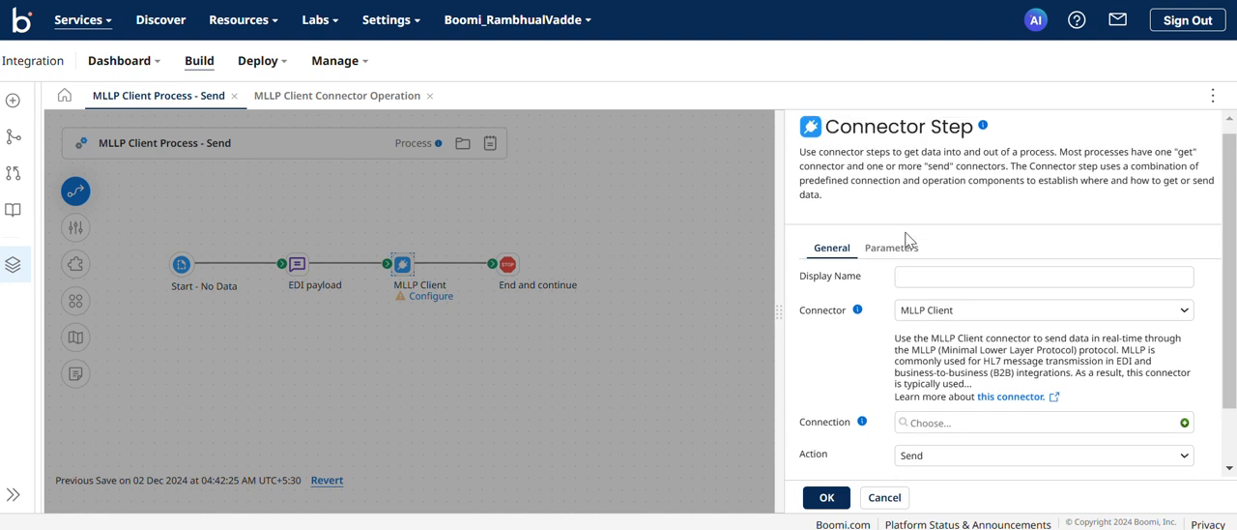
scroll(909, 243, up, 1)
scroll(913, 256, down, 1)
click(929, 280)
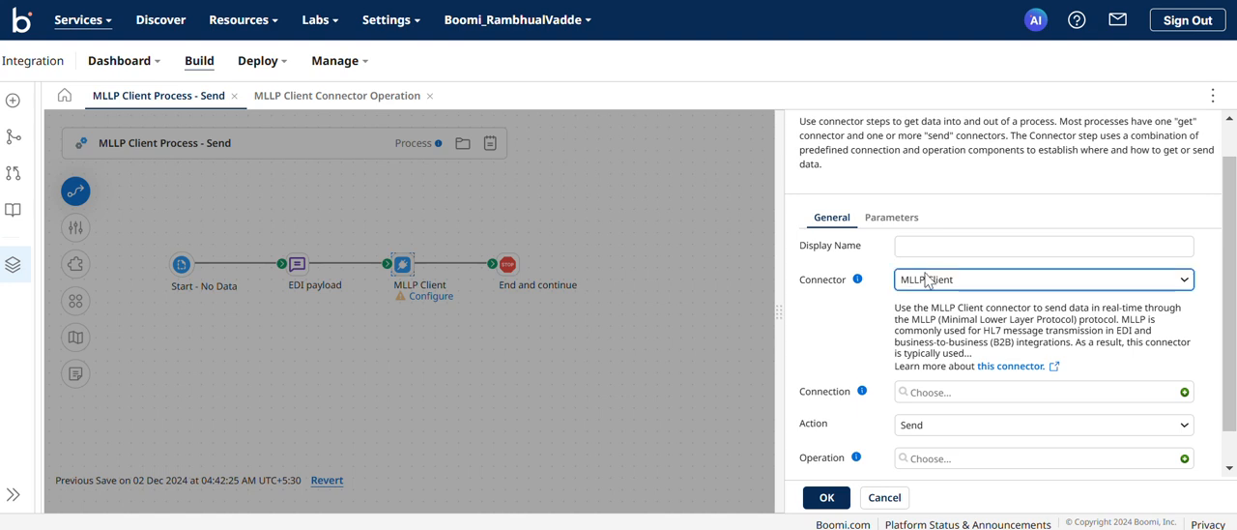
click(942, 311)
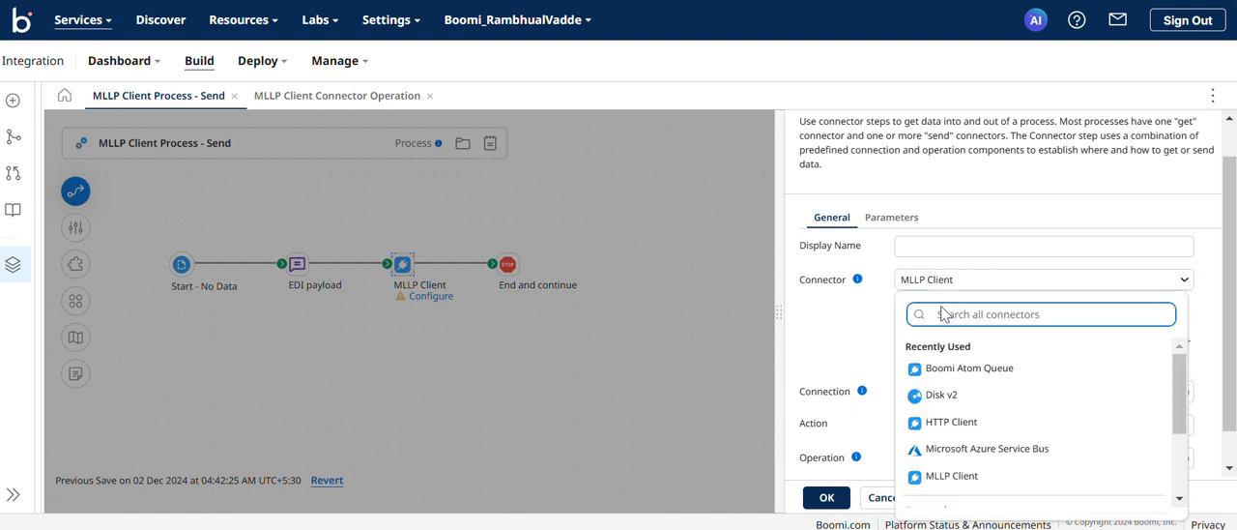
click(979, 477)
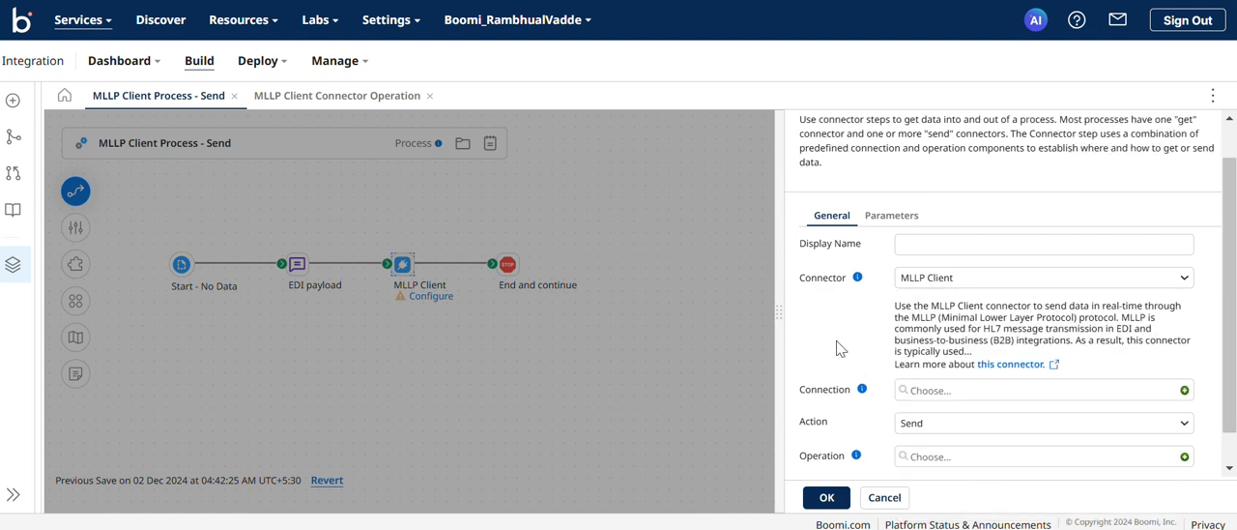
Create a new connection for the connector step and name it MLLP Client Connection.
scroll(838, 349, down, 1)
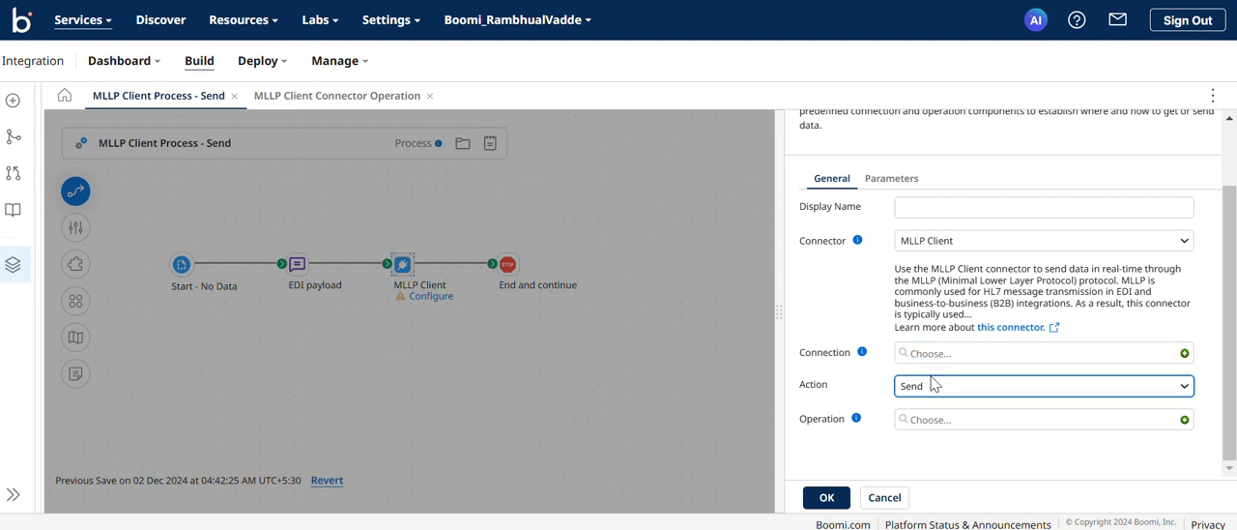
click(1185, 354)
click(162, 145)
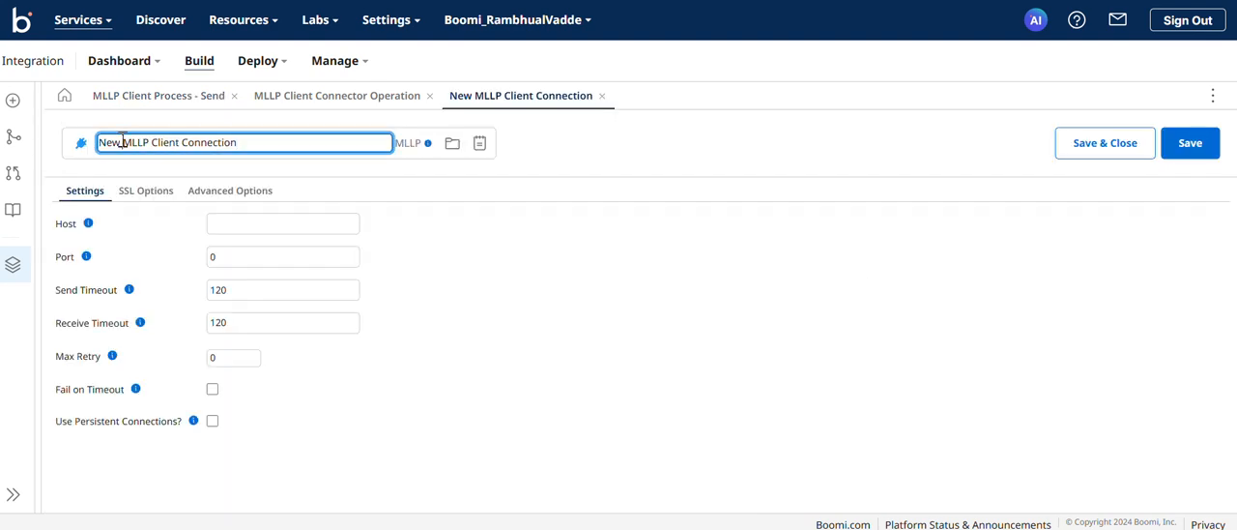
key(BackSpace)
key(BackSpace)
key(BackSpace)
key(BackSpace)
Set the connection's host to localhost and its port to 9099.
click(214, 230)
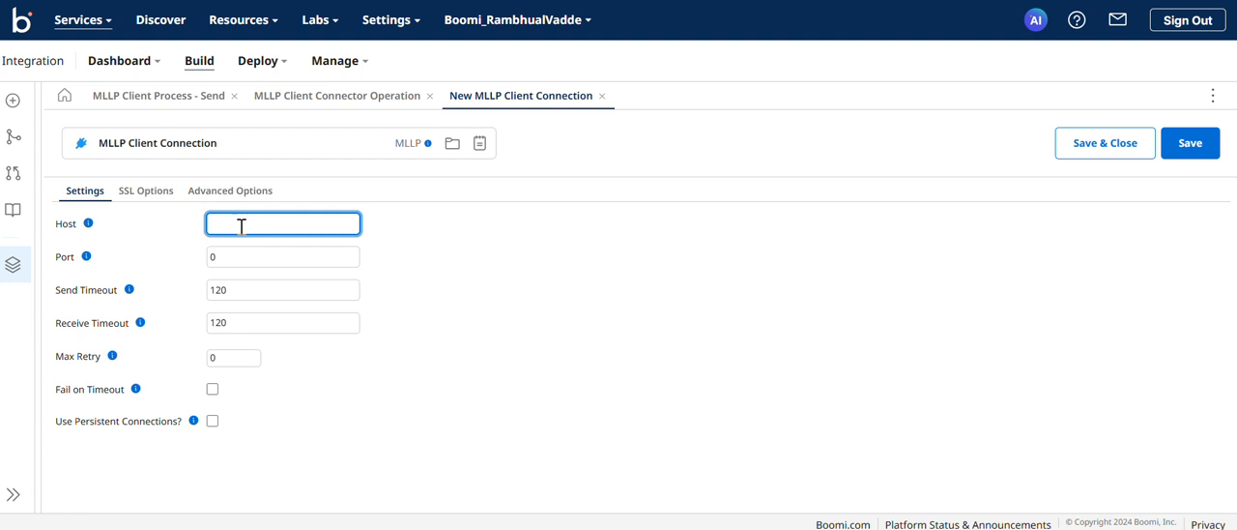
text(localhost)
click(254, 254)
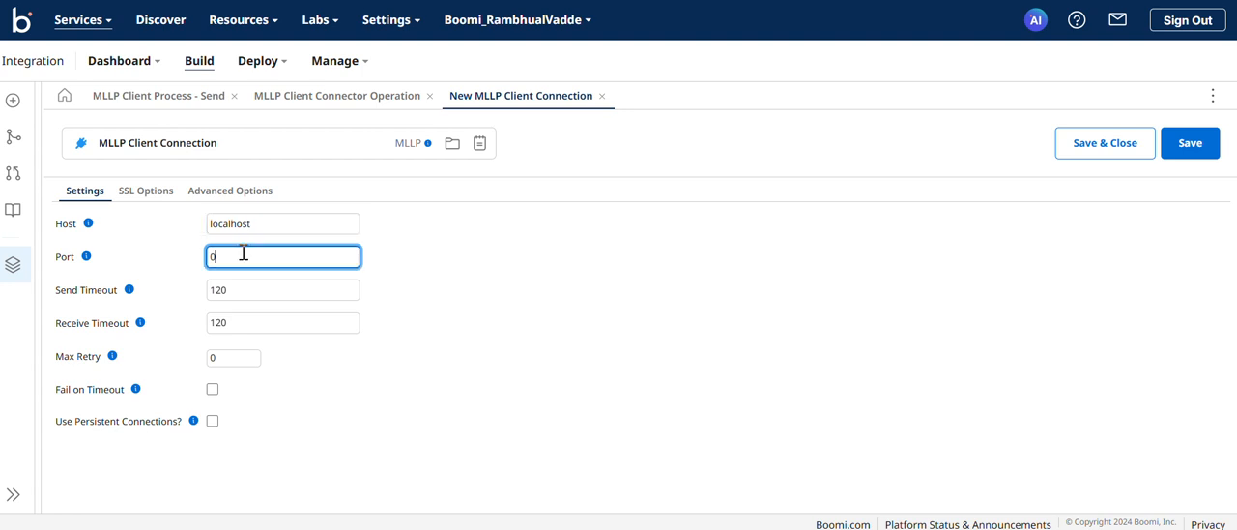
key(BackSpace)
text(9099)
Read the help descriptions for the connection's timeout, Max Retry, Fail on Timeout and persistent connection settings.
click(130, 291)
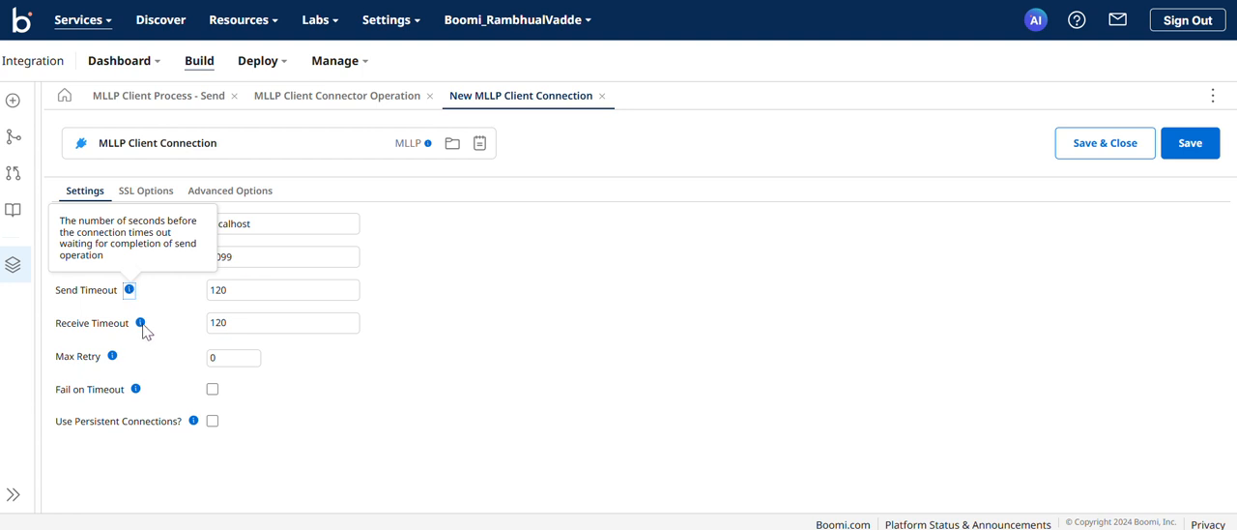
mouse_move(142, 328)
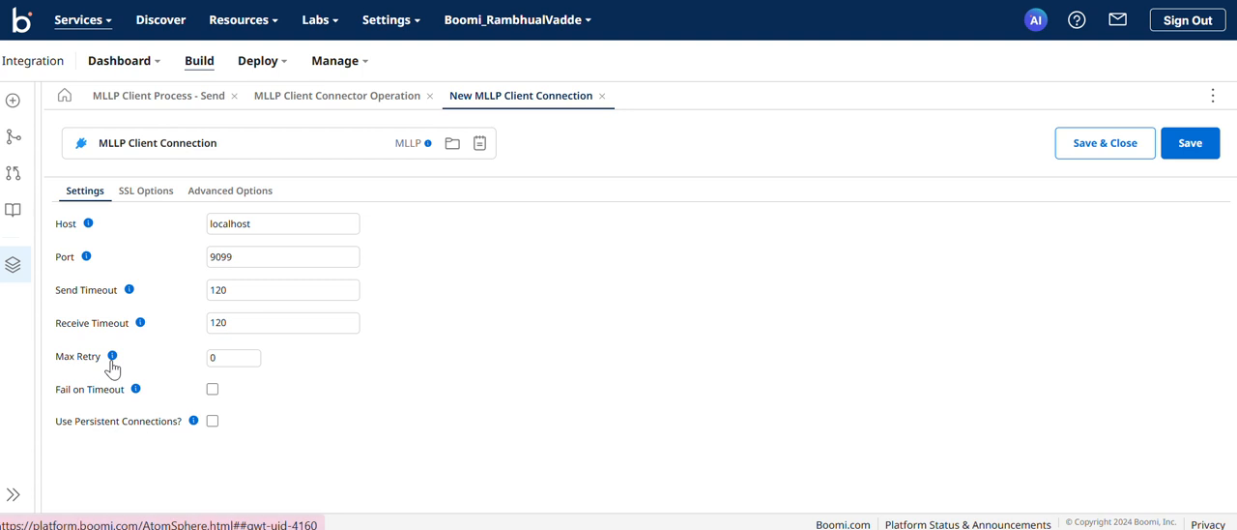
click(112, 358)
mouse_move(112, 365)
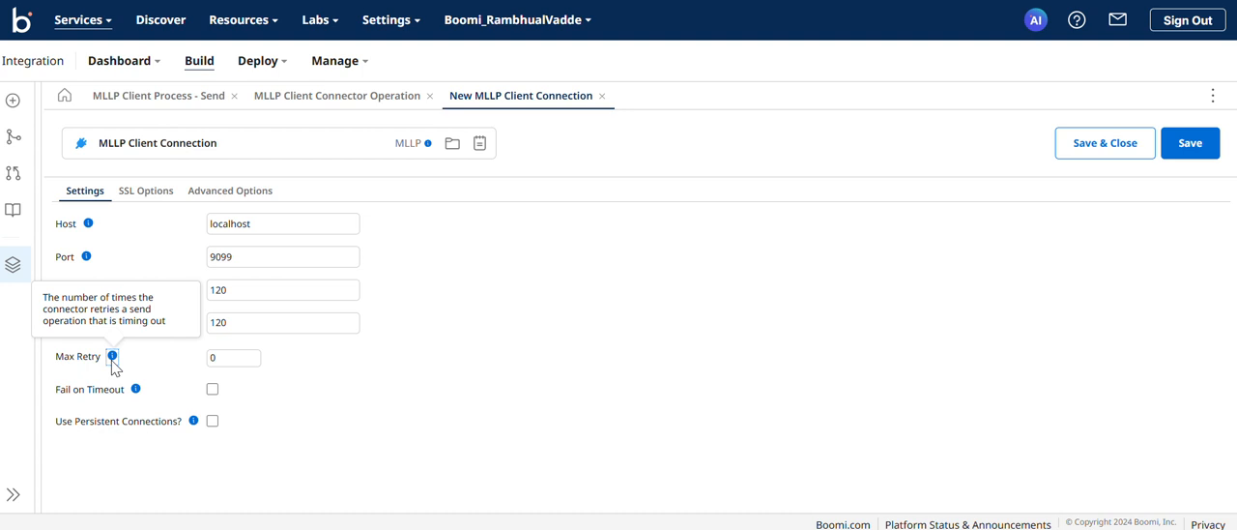
click(151, 403)
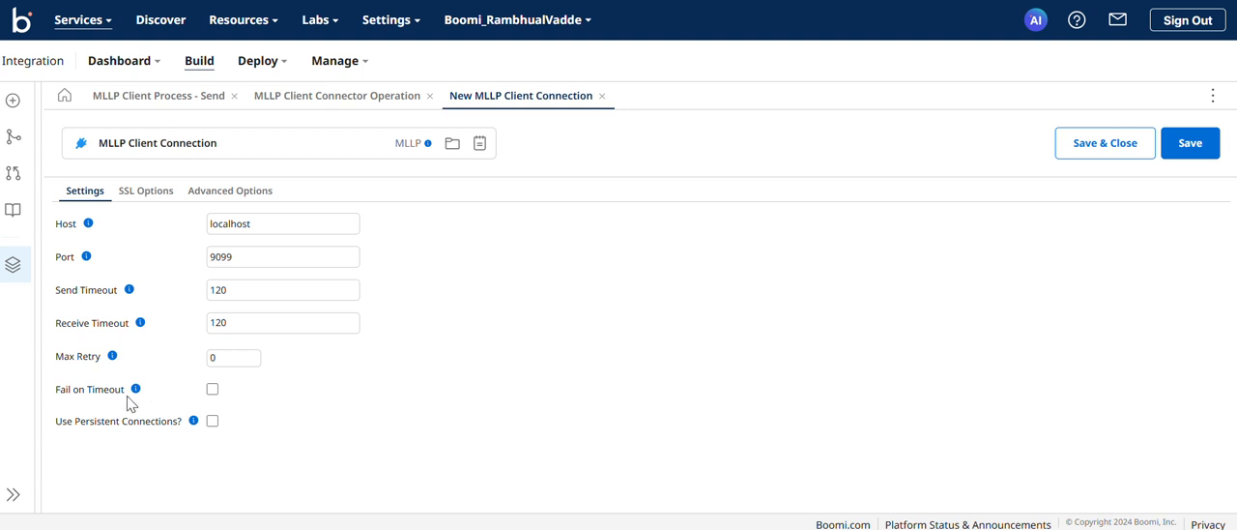
click(137, 390)
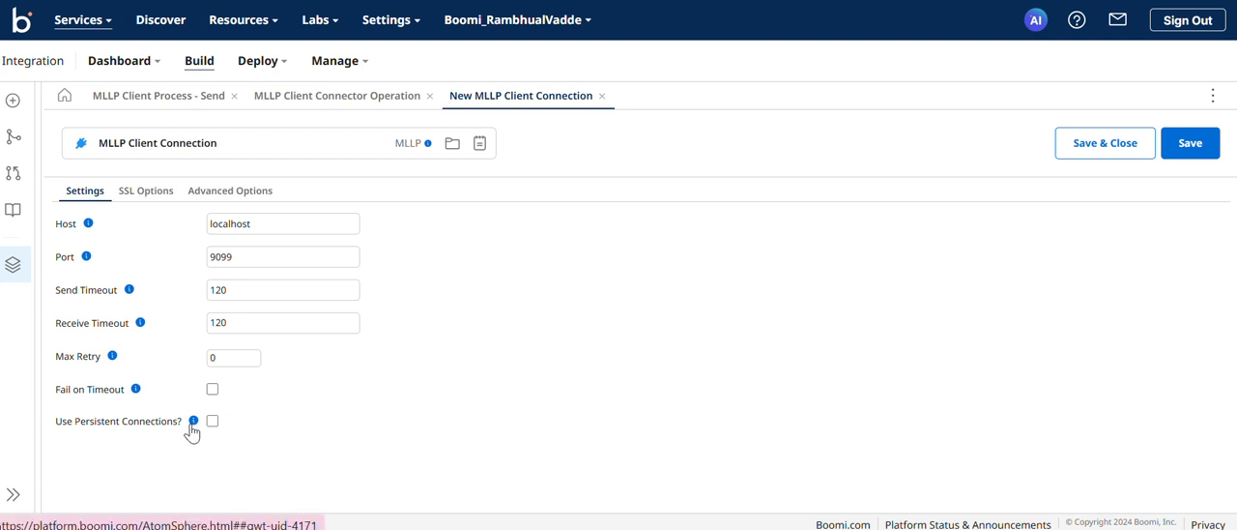
mouse_move(192, 425)
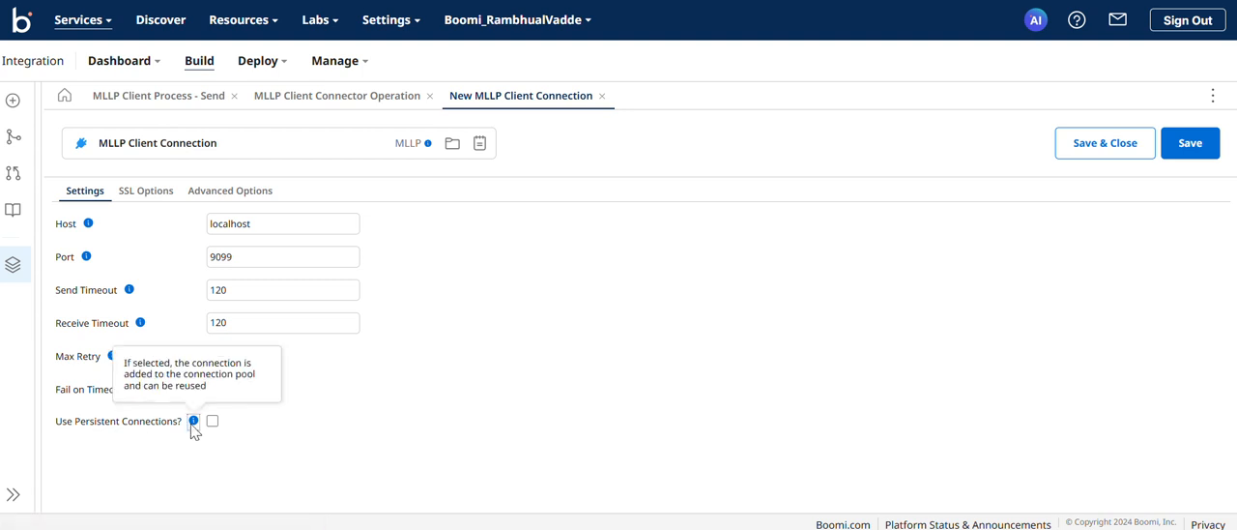
Enable Use Client SSL Authorization and Use Trusted SSL Certificate for the connection.
click(133, 206)
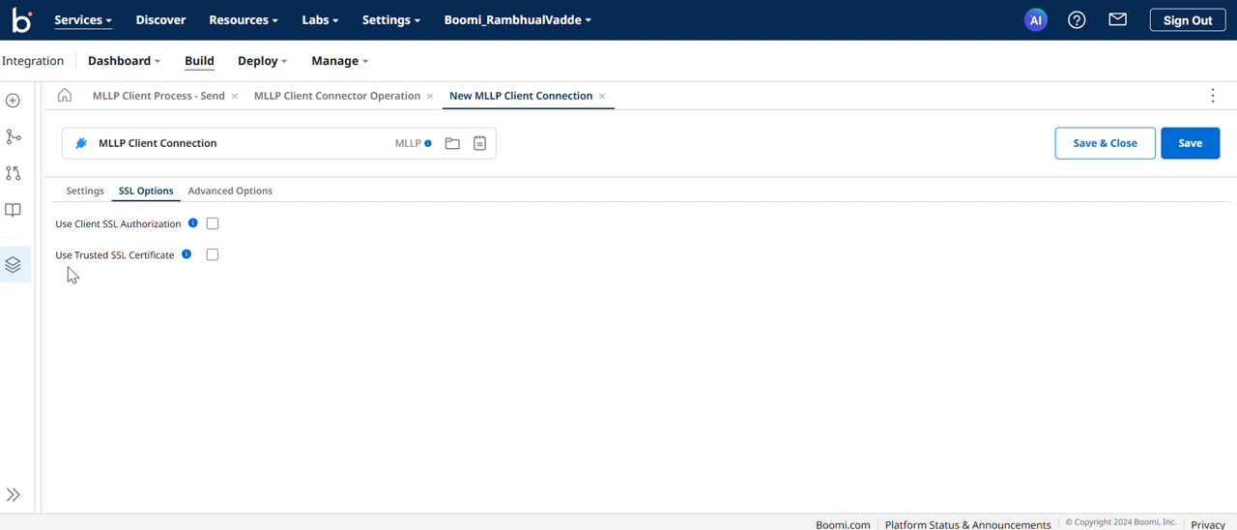
click(214, 225)
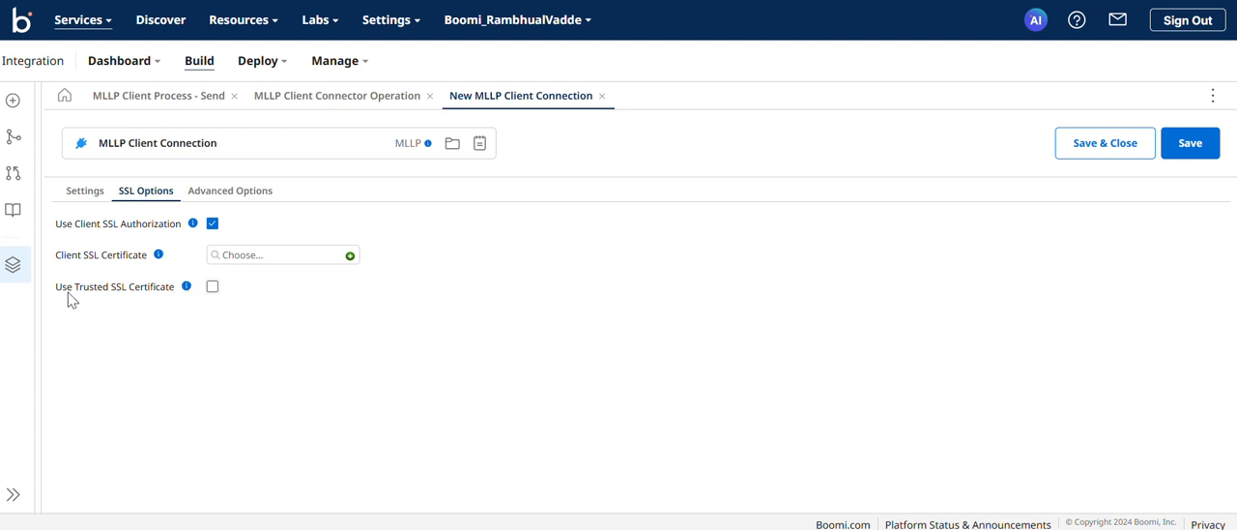
click(212, 288)
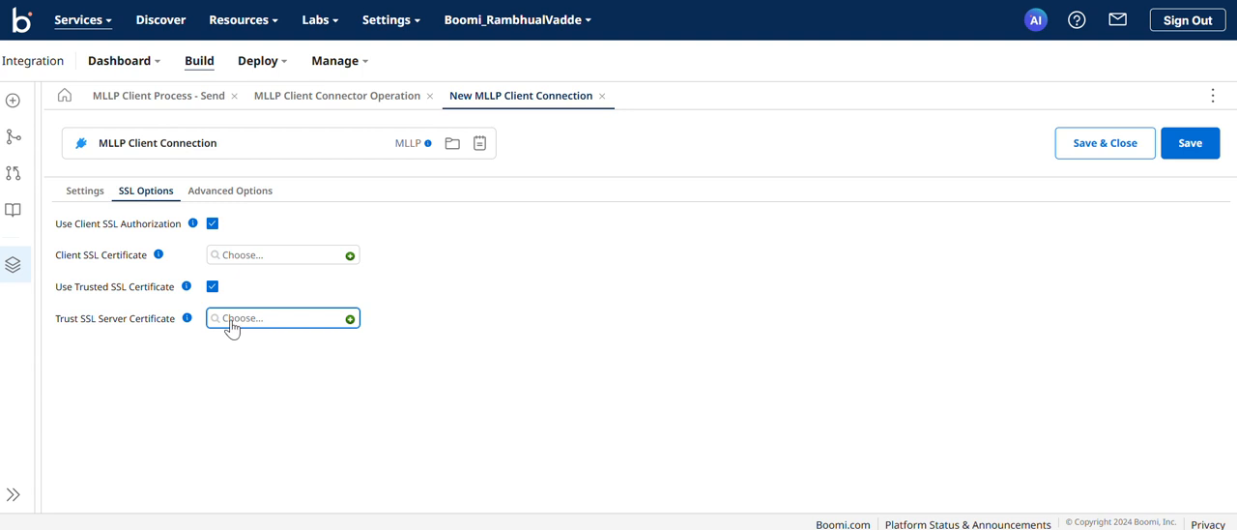
Examine the advanced encoding characters for start block, end block and end data, and read their help description.
click(222, 198)
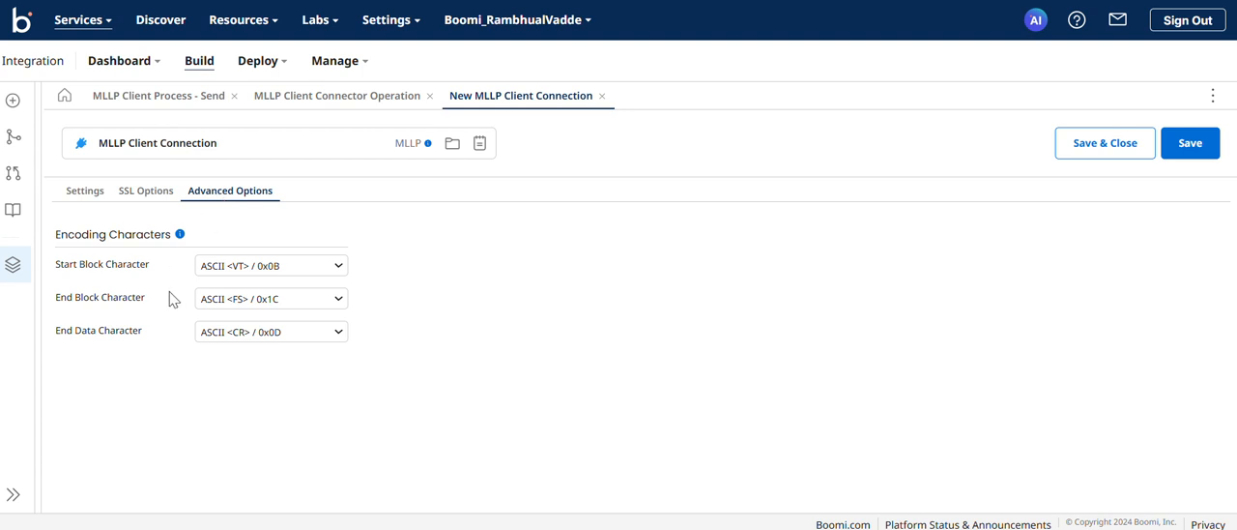
click(87, 306)
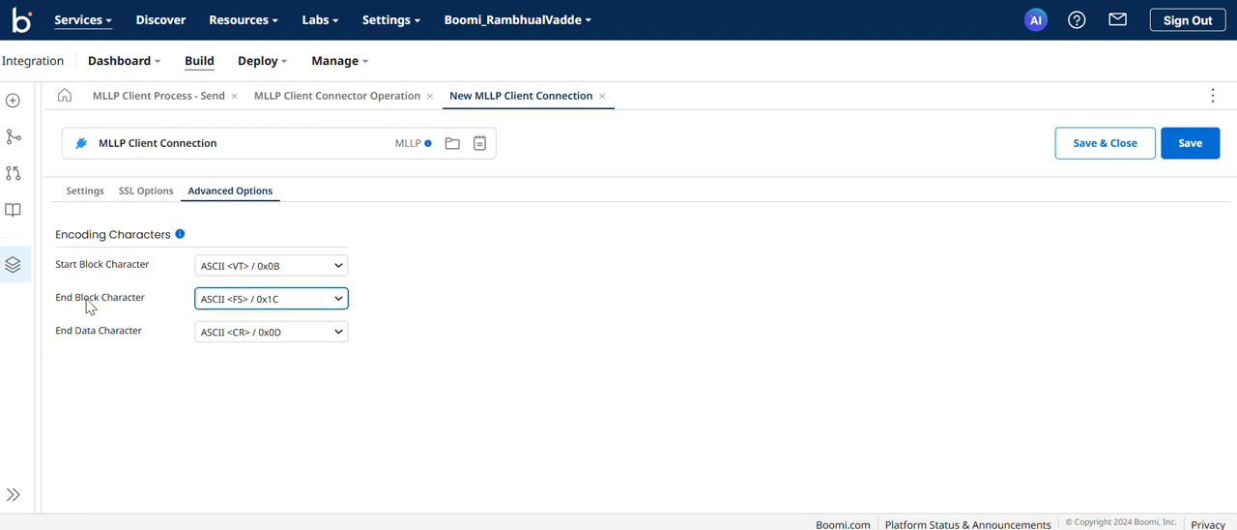
triple_click(90, 305)
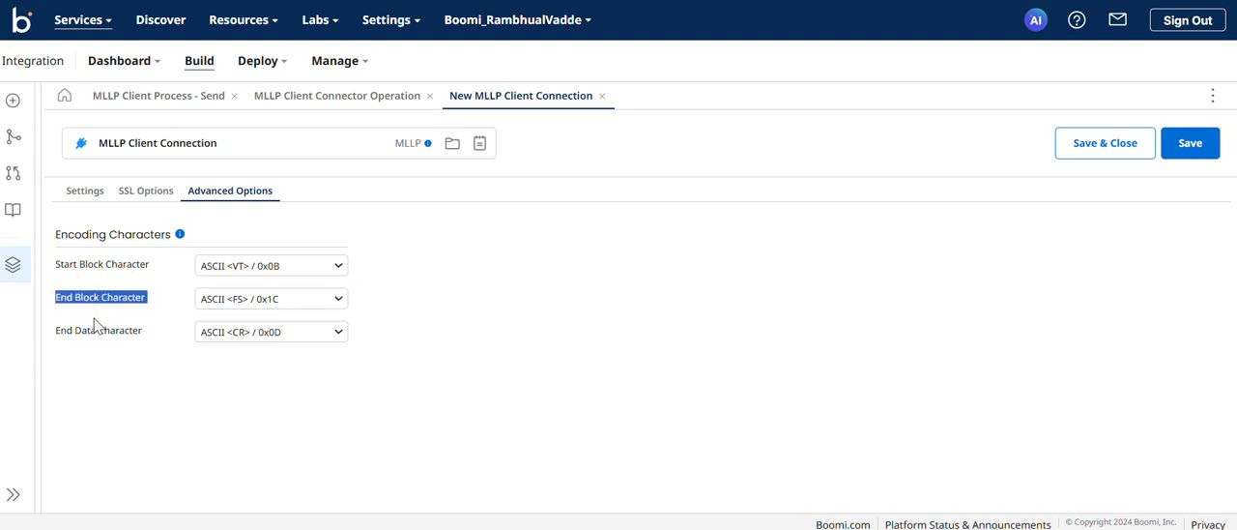
click(96, 330)
triple_click(96, 330)
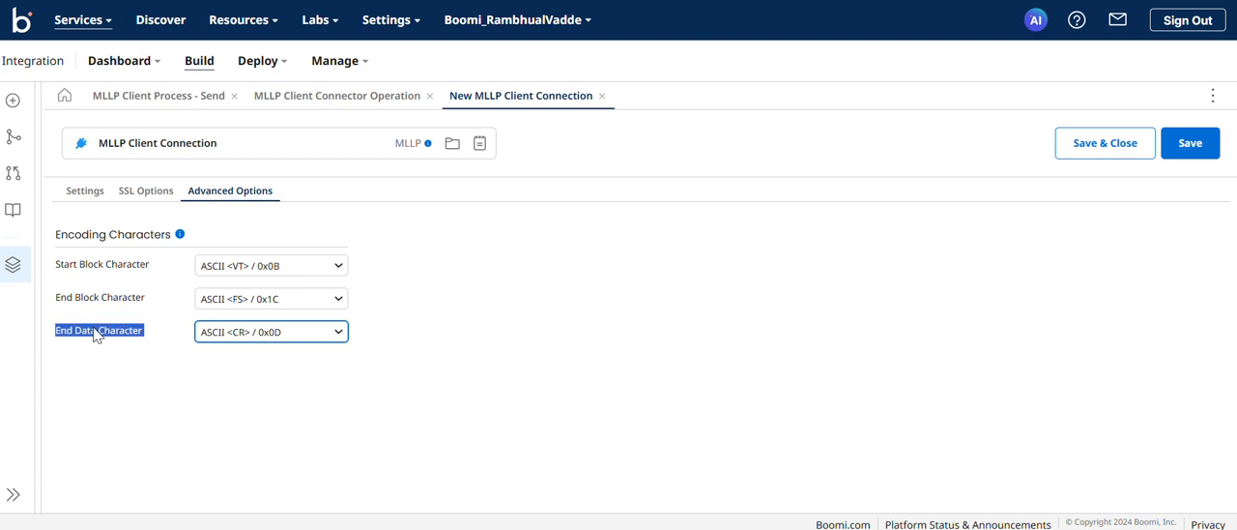
click(180, 236)
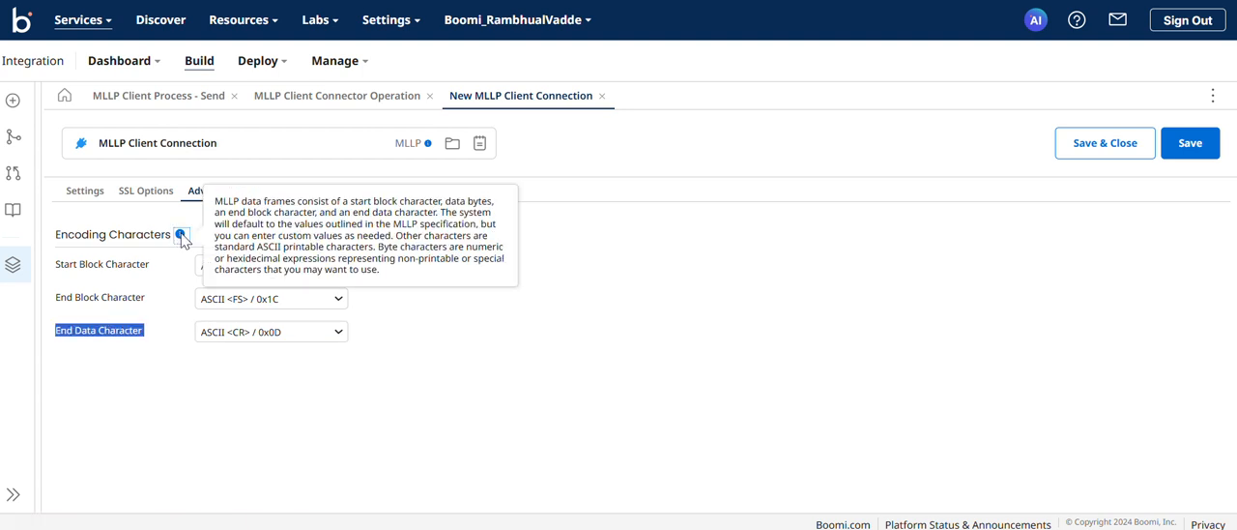
click(172, 278)
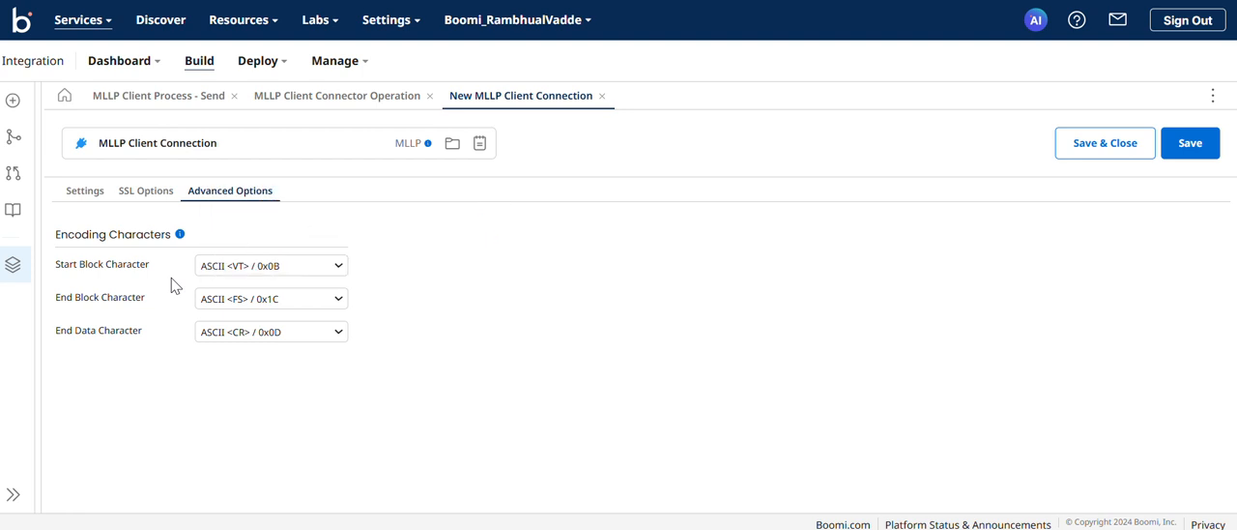